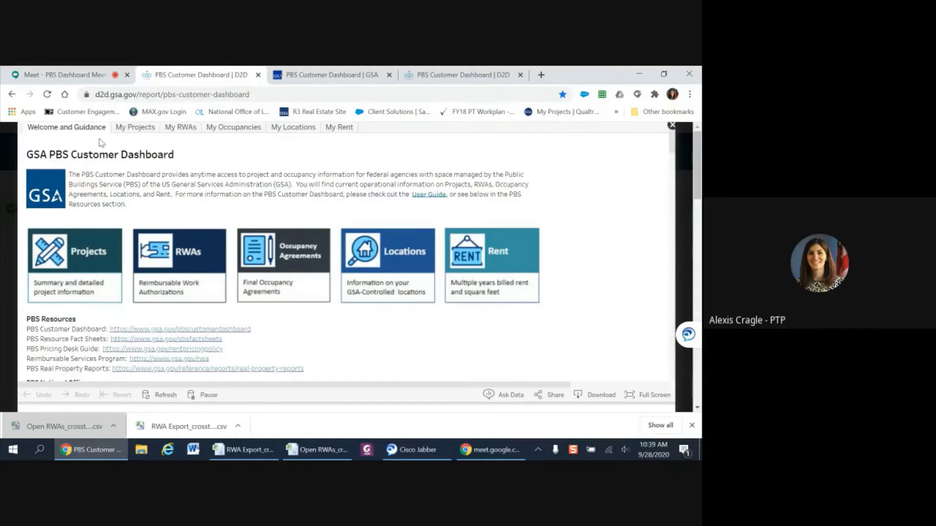
- Check the GSA page about the PBS Customer Dashboard, then return to the AZ-filtered My RWAs report
click(341, 74)
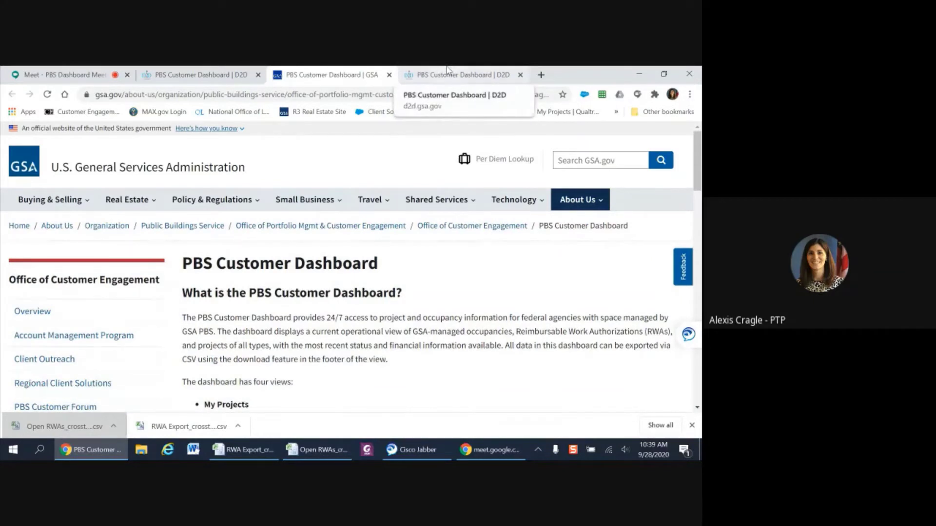
click(448, 74)
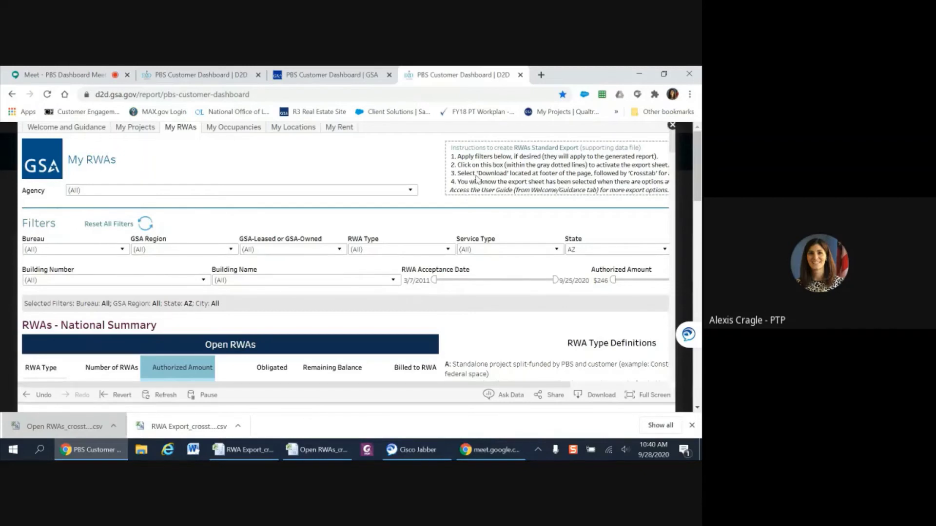
- Download the Arizona RWA Export sheet as a crosstab CSV and dismiss the save dialog
click(595, 398)
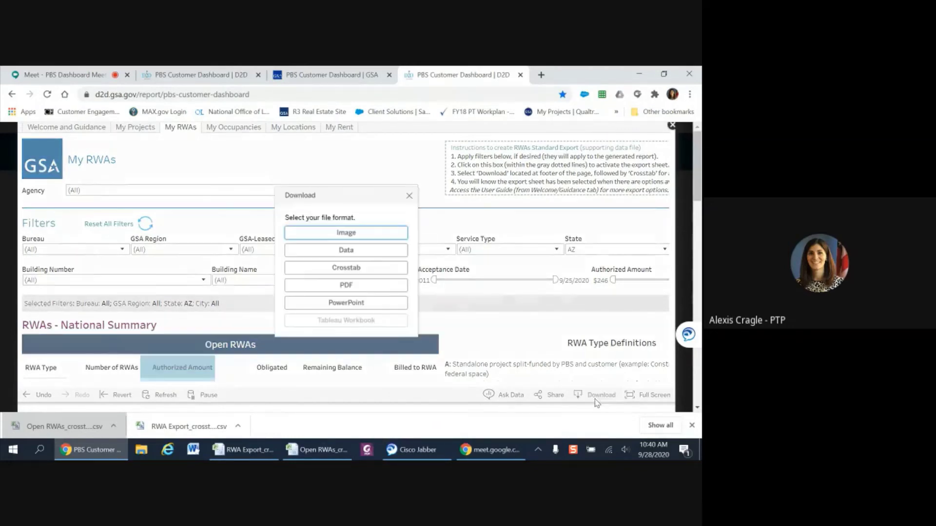
click(380, 268)
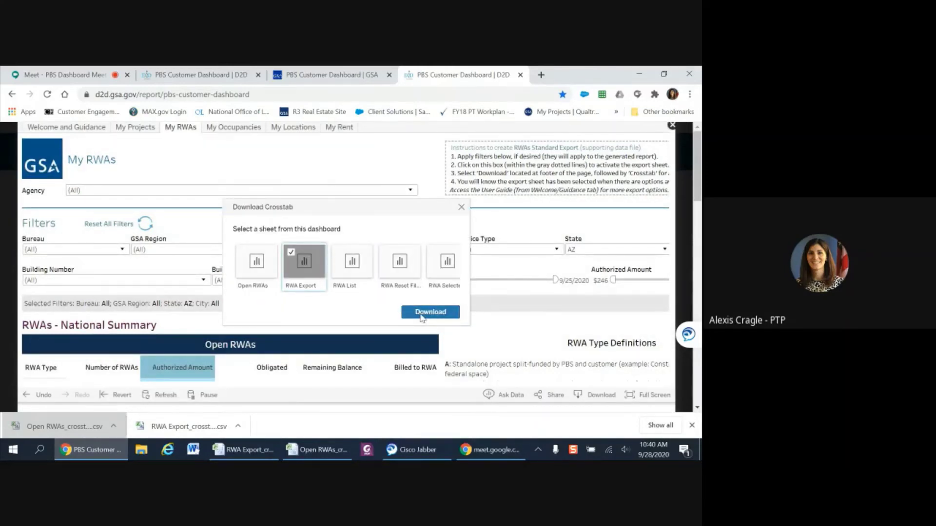
click(422, 314)
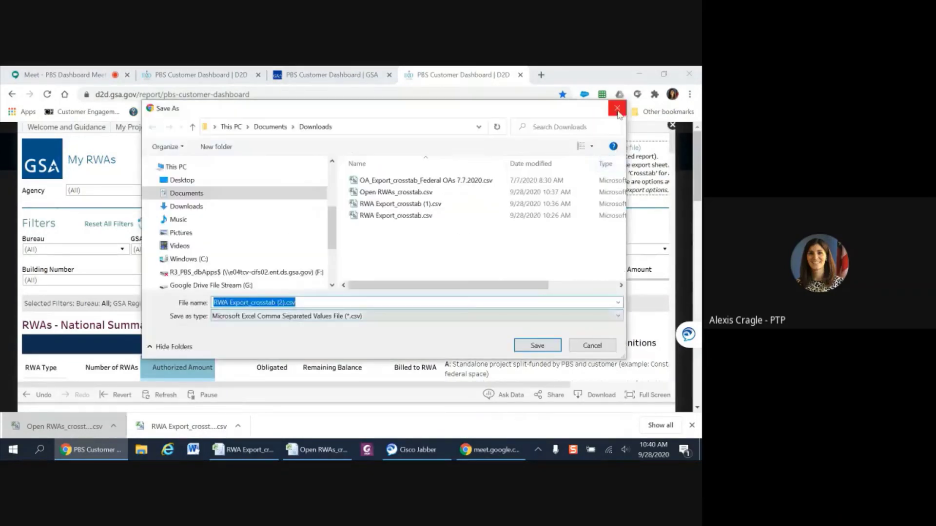
click(536, 346)
mouse_move(243, 450)
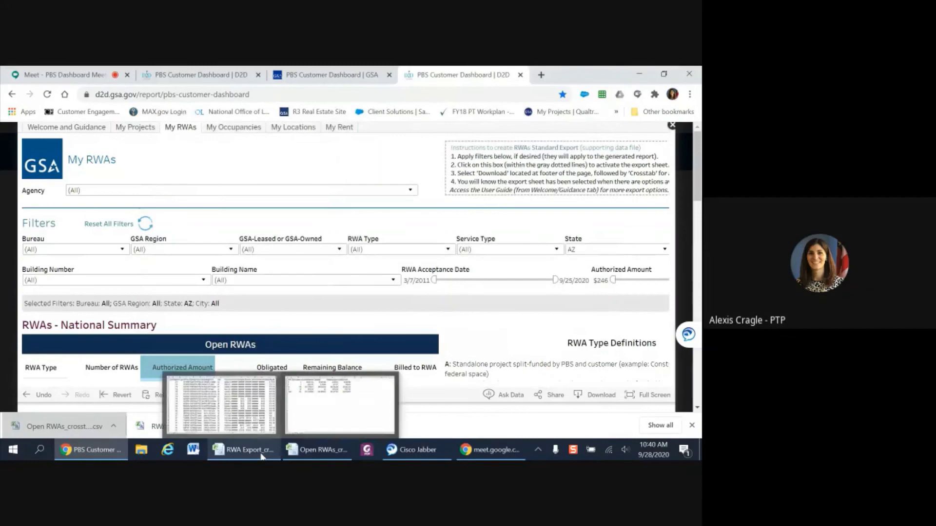
click(220, 405)
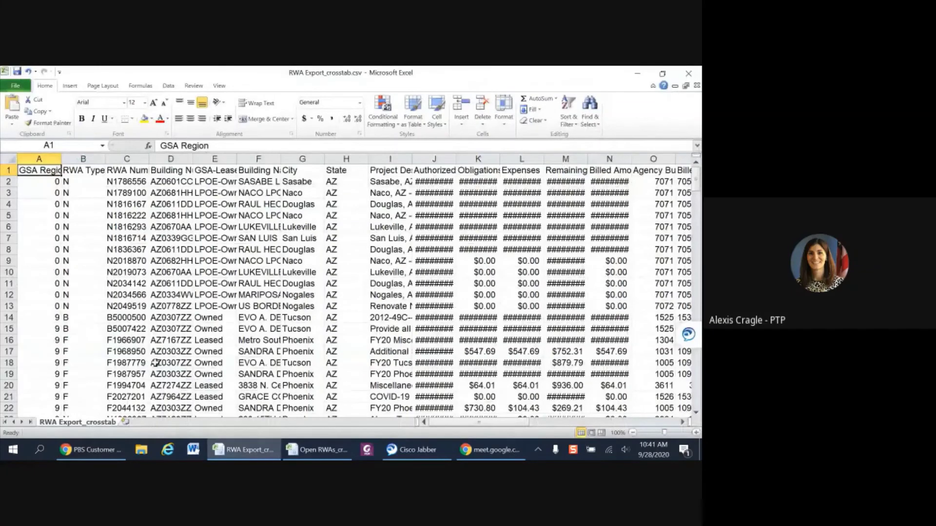
click(94, 450)
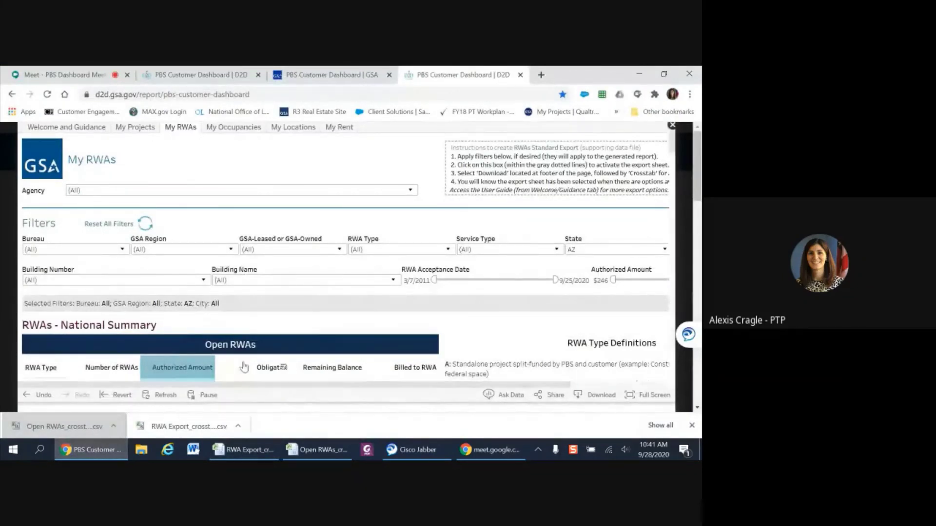
scroll(260, 338, down, 2)
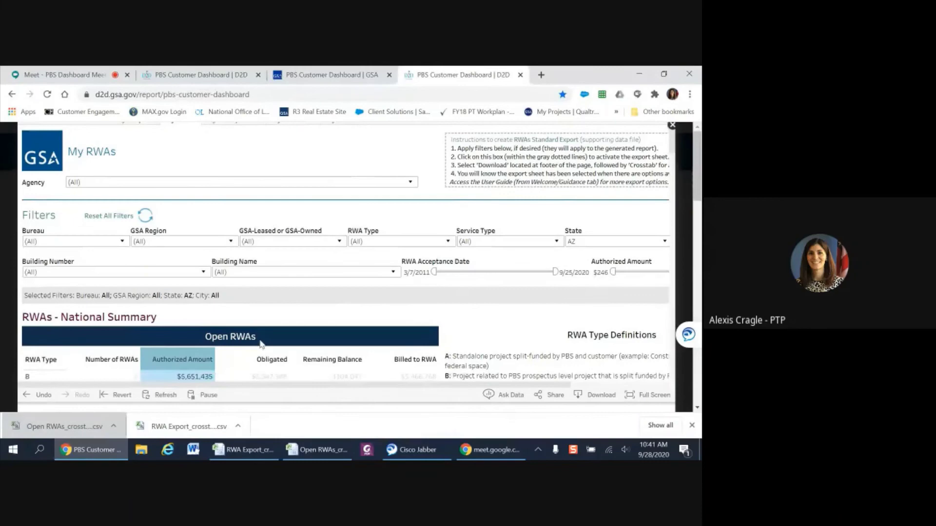
scroll(260, 344, down, 2)
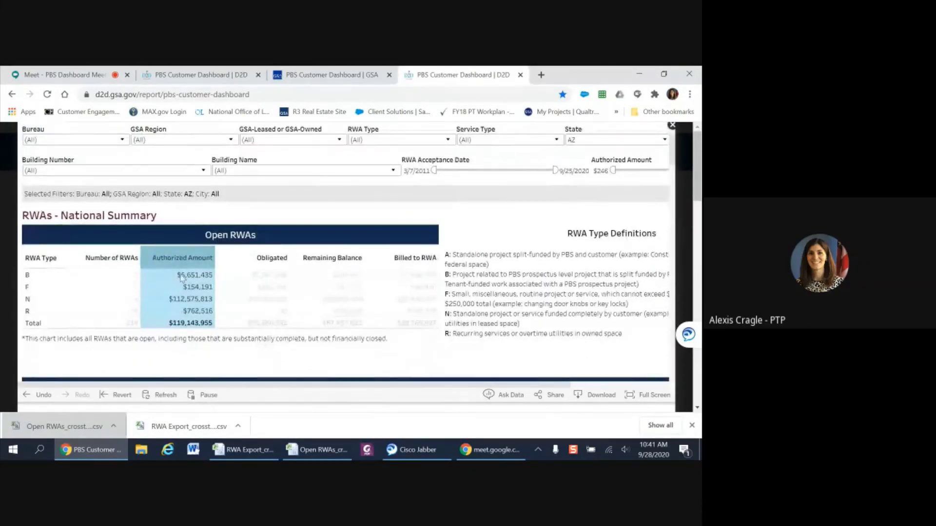
- Select the Arizona Open RWAs table (214 RWAs, $119,143,955) as the sheet to export
mouse_move(182, 258)
click(148, 261)
click(145, 261)
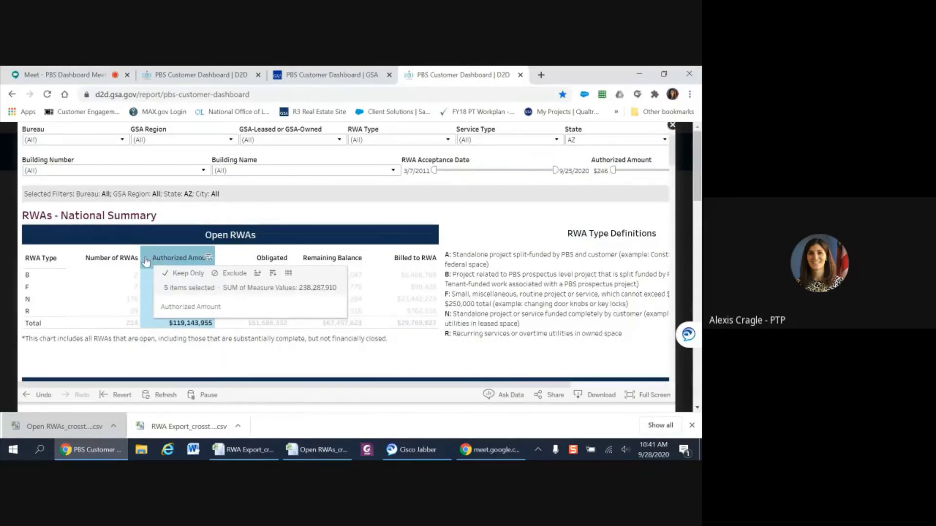
click(220, 358)
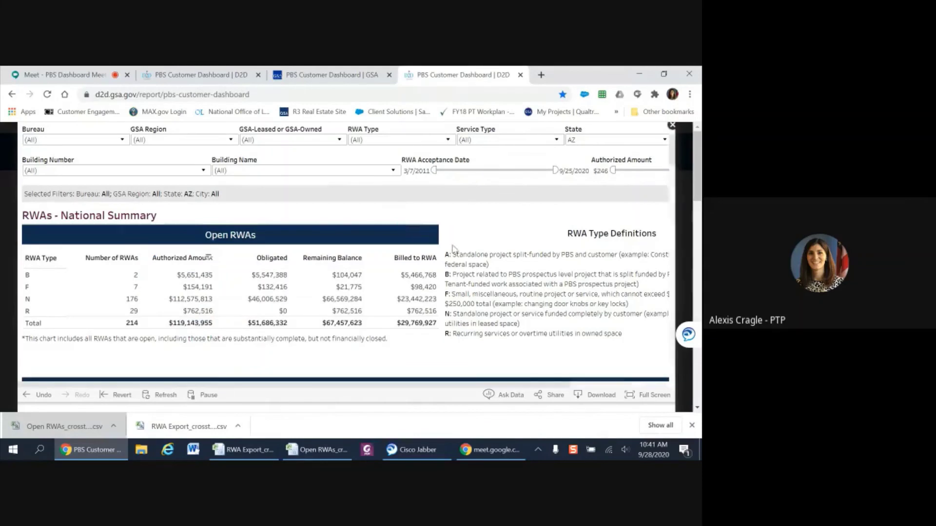
- Download the Open RWAs sheet as a crosstab CSV and view it in Excel
click(592, 397)
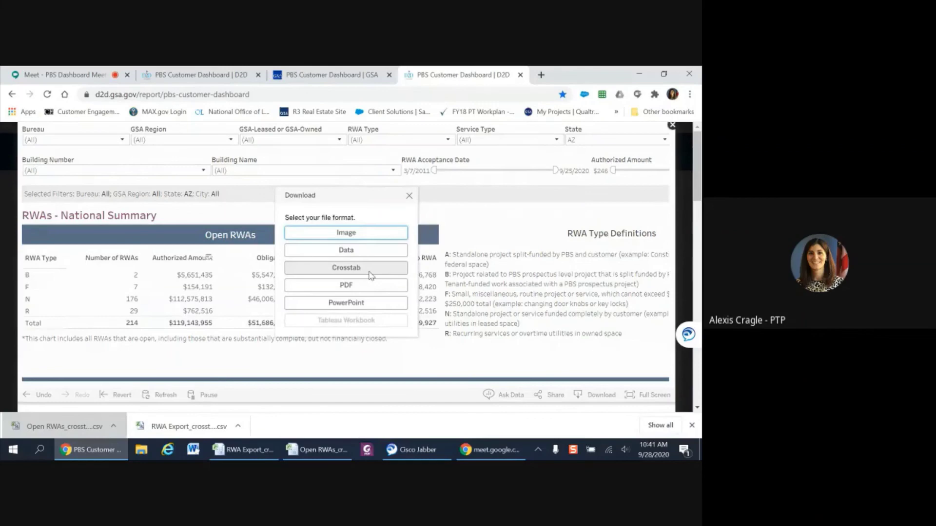
click(346, 268)
click(430, 313)
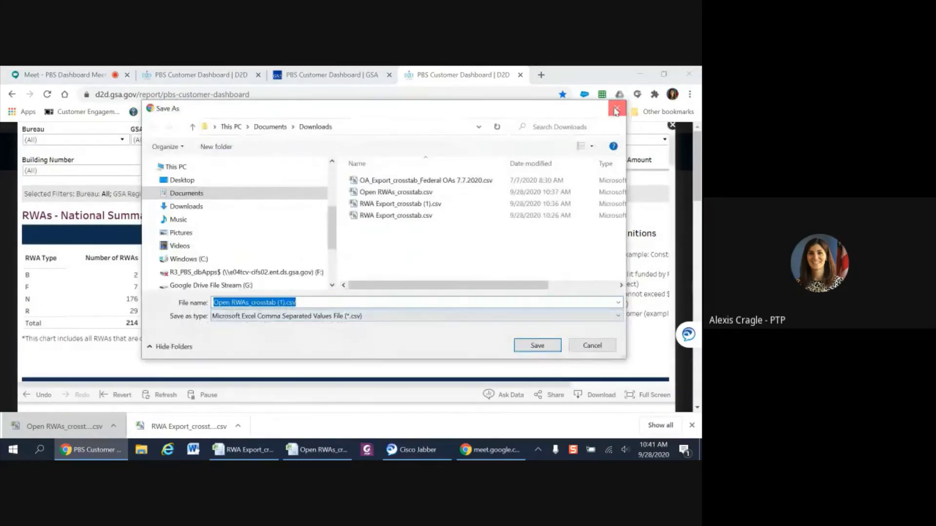
click(615, 110)
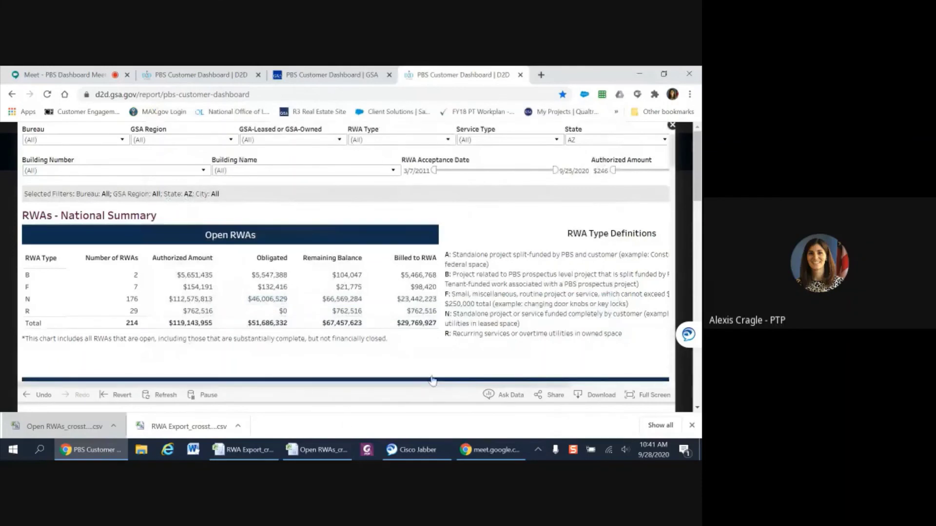
click(318, 450)
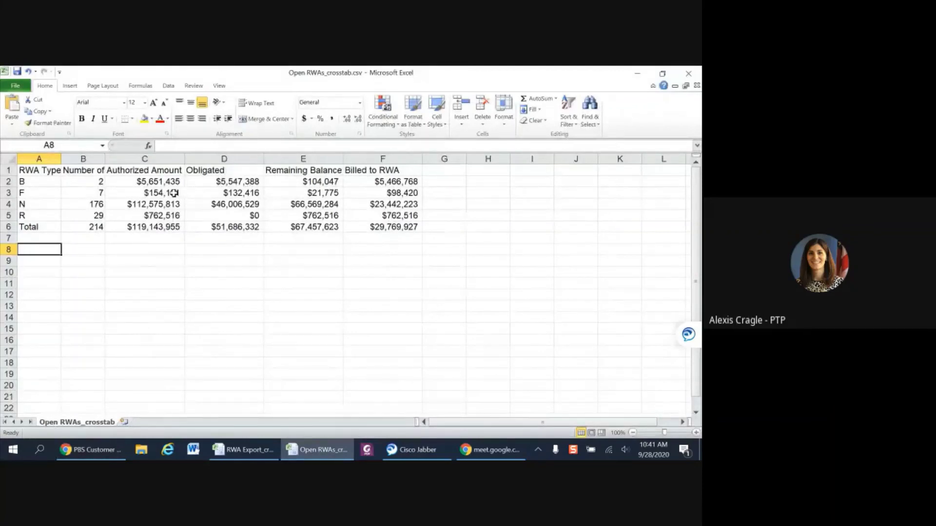
mouse_move(89, 450)
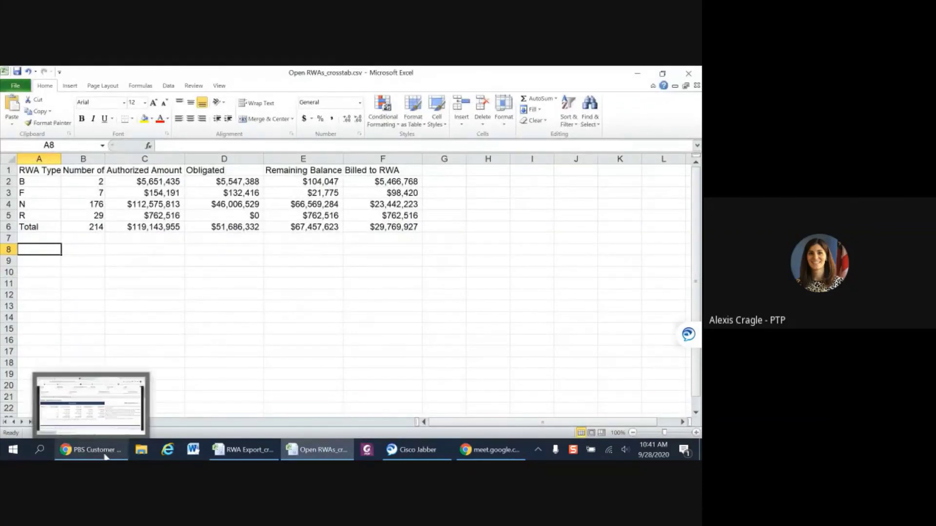
- Switch from Excel back to the AZ-filtered My RWAs page in Chrome
click(95, 450)
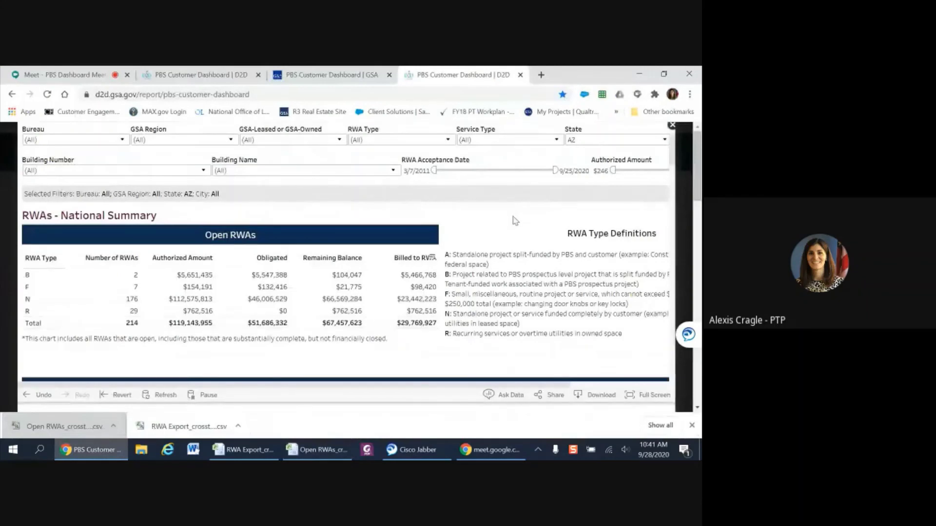
scroll(513, 233, up, 3)
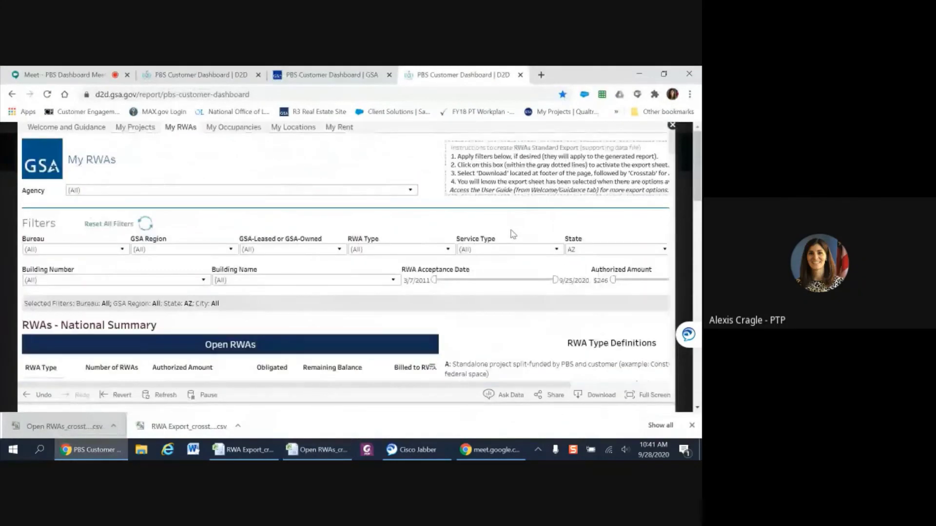